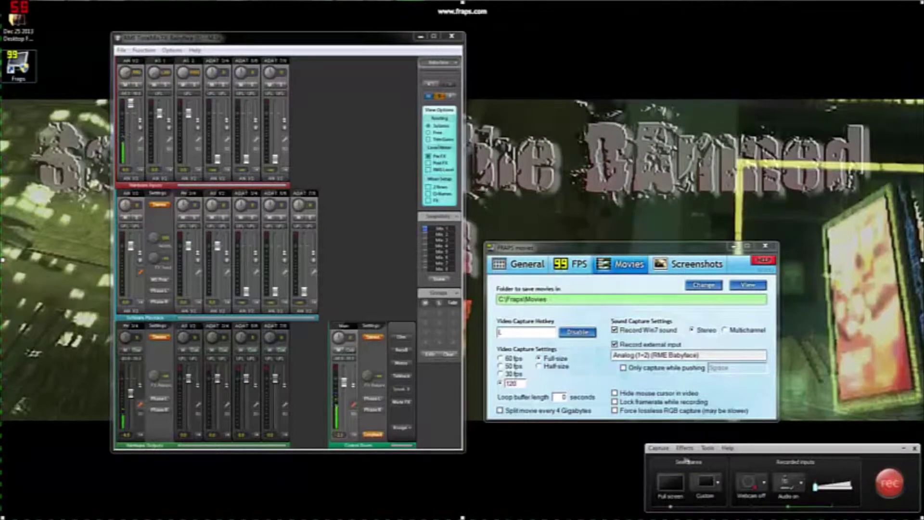
- Review and accept Camtasia Recorder's video and audio input settings, then bring up the Alt+Tab switcher
click(707, 448)
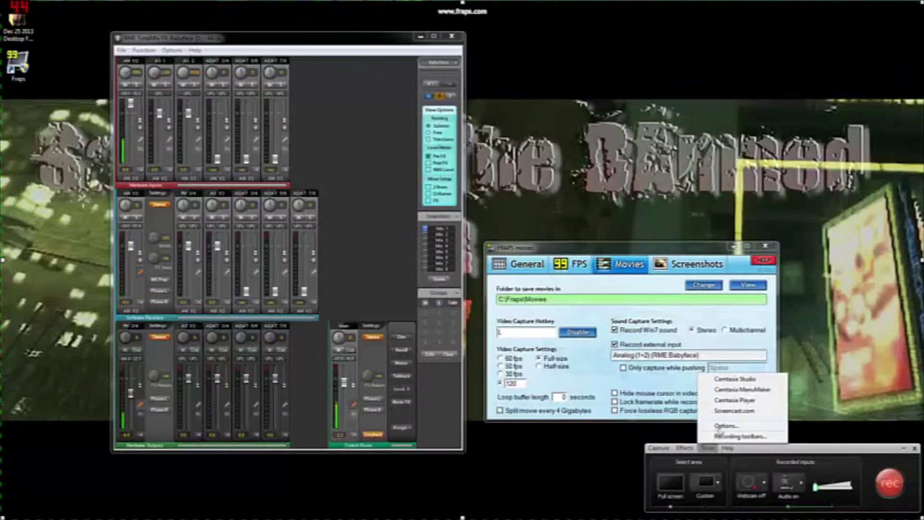
click(722, 426)
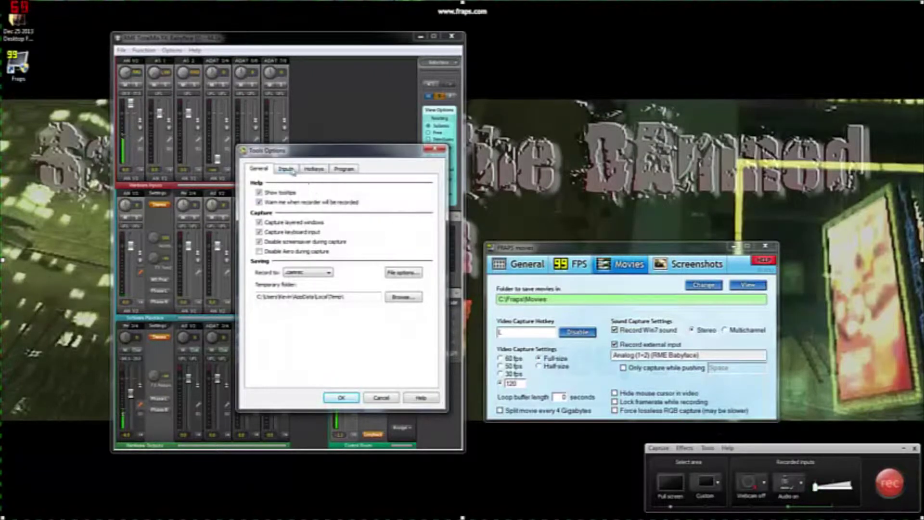
click(290, 169)
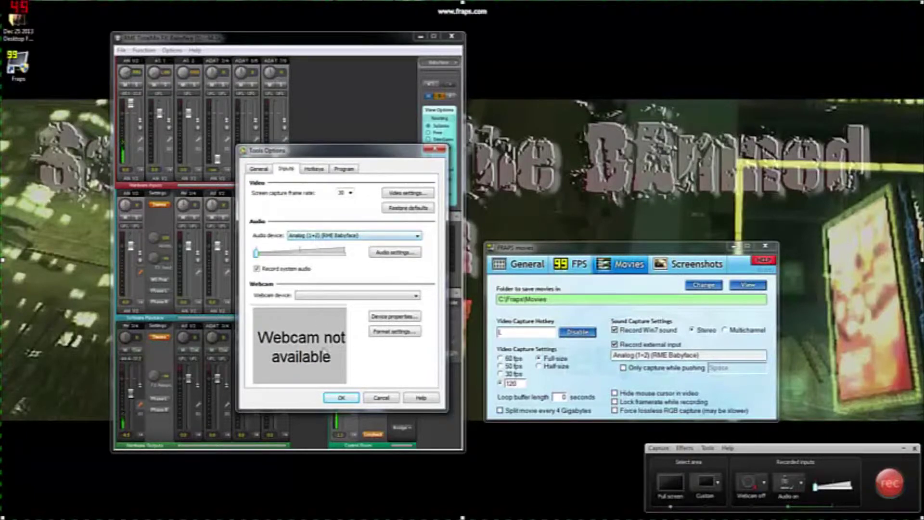
click(340, 398)
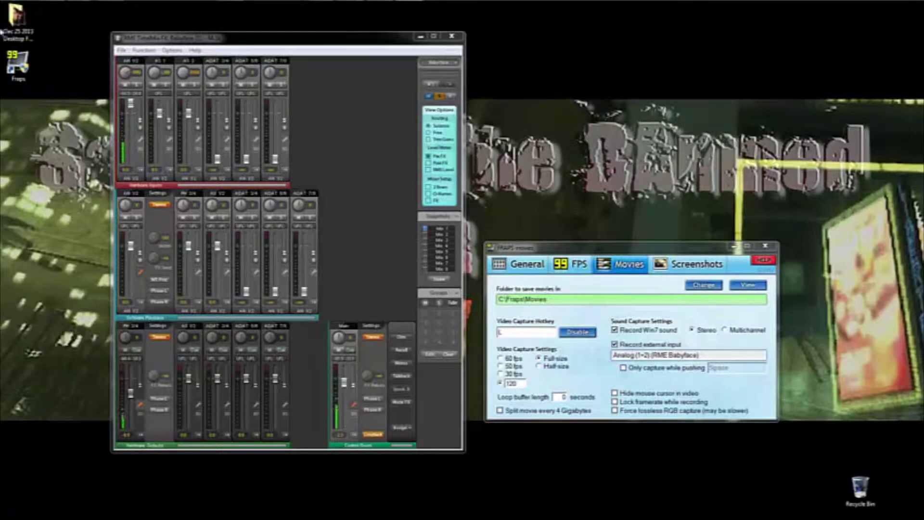
key(alt+Tab)
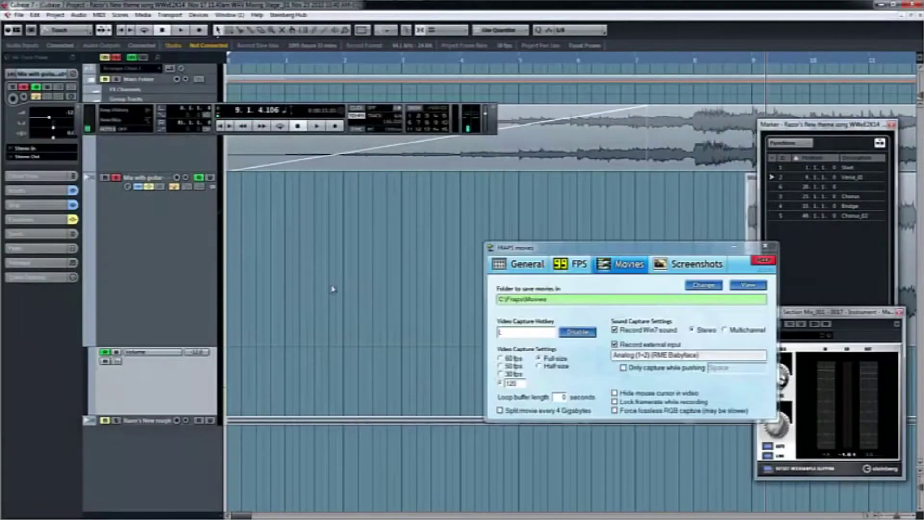
- Minimize the Fraps settings window, nudge the Cubase Transport panel right, and bring up TotalMix
click(734, 246)
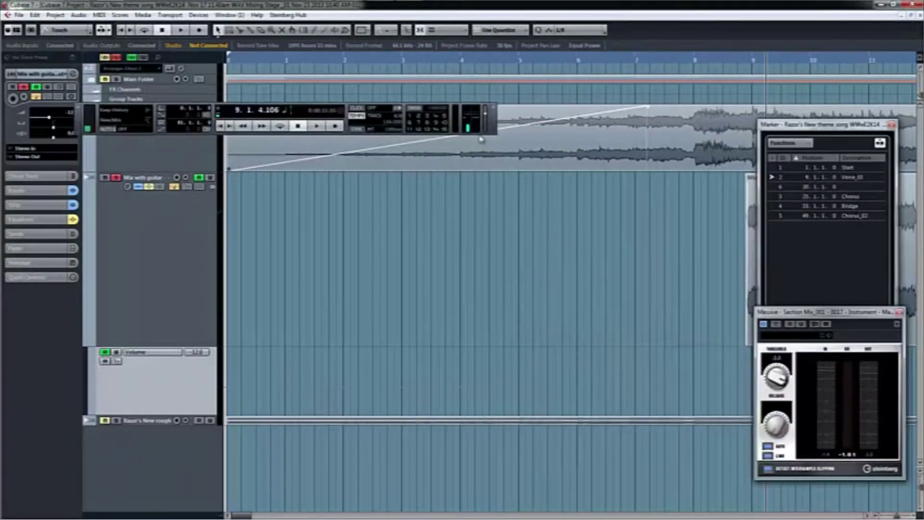
drag(433, 109, 475, 113)
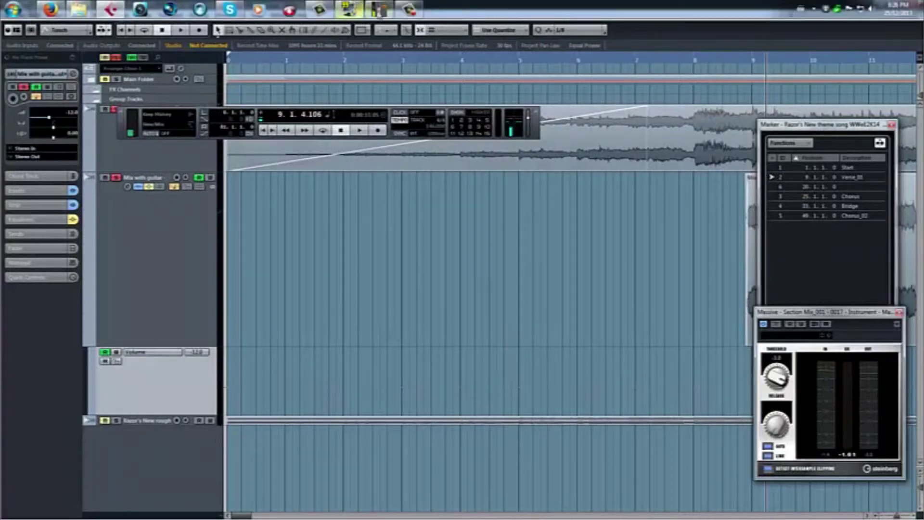
click(379, 9)
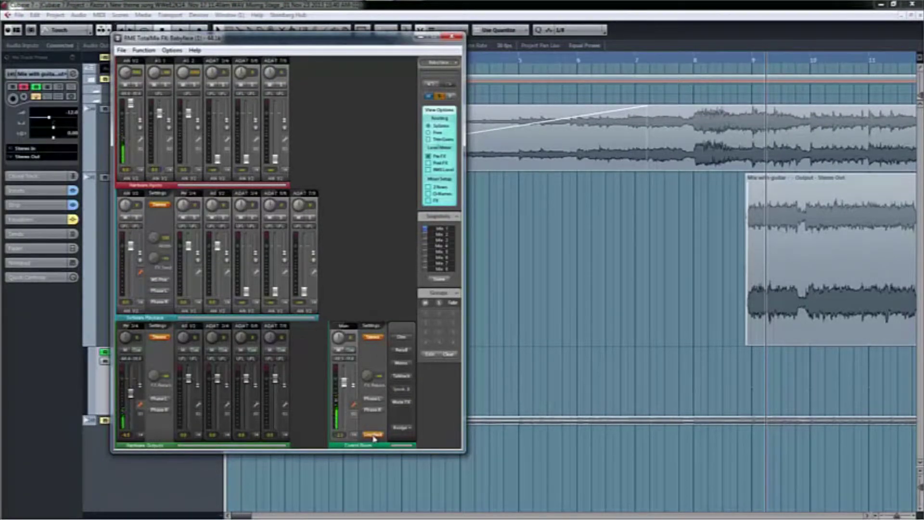
- Play the Cubase song from the start to about bar 5, then check TotalMix's Control Room output
click(516, 348)
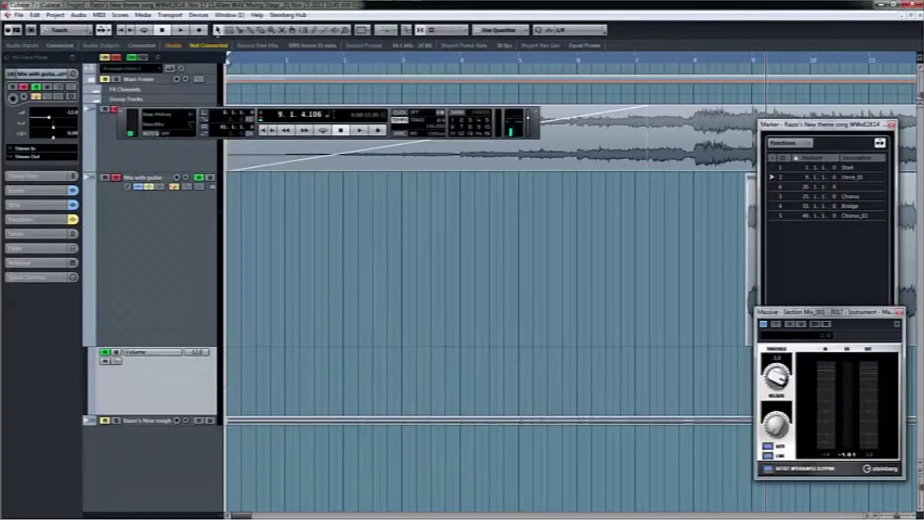
click(228, 60)
key(space)
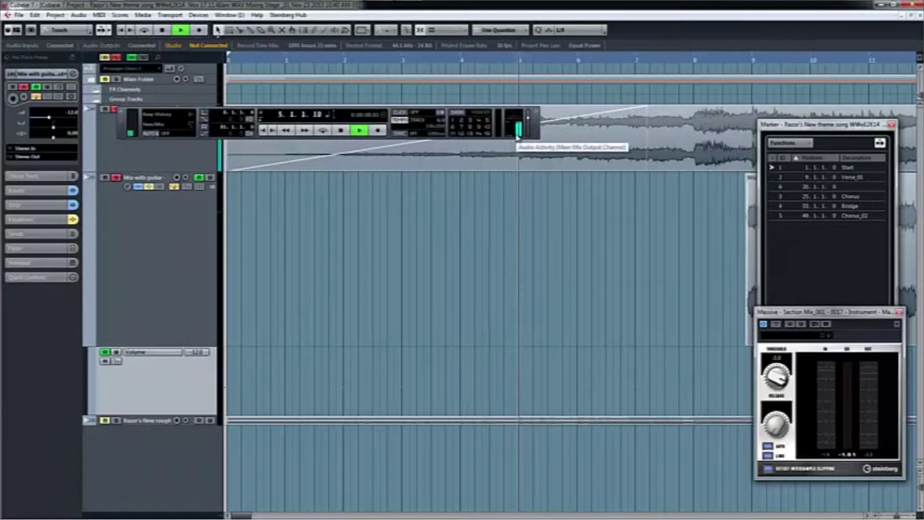
key(space)
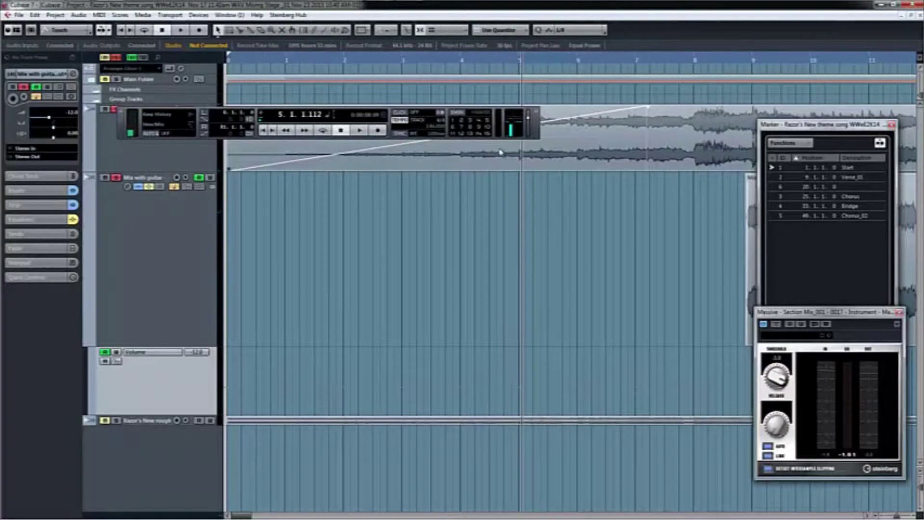
key(alt+Tab)
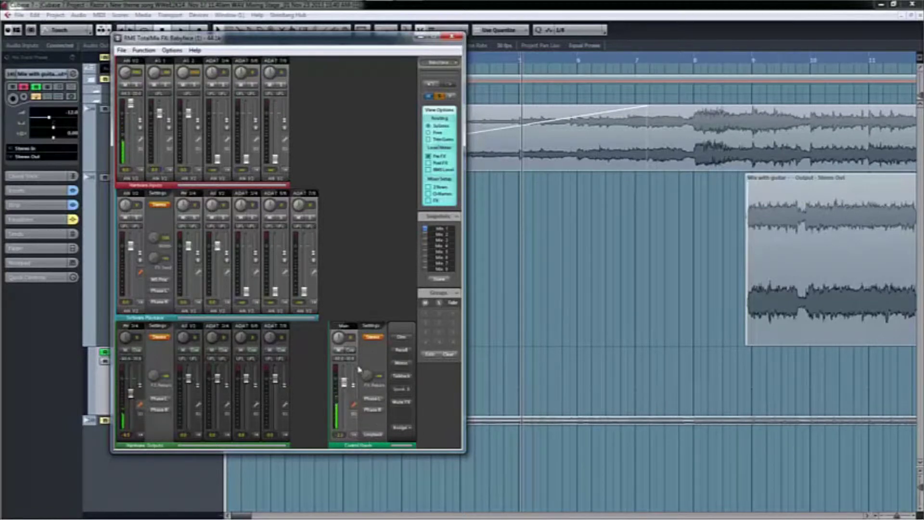
click(411, 429)
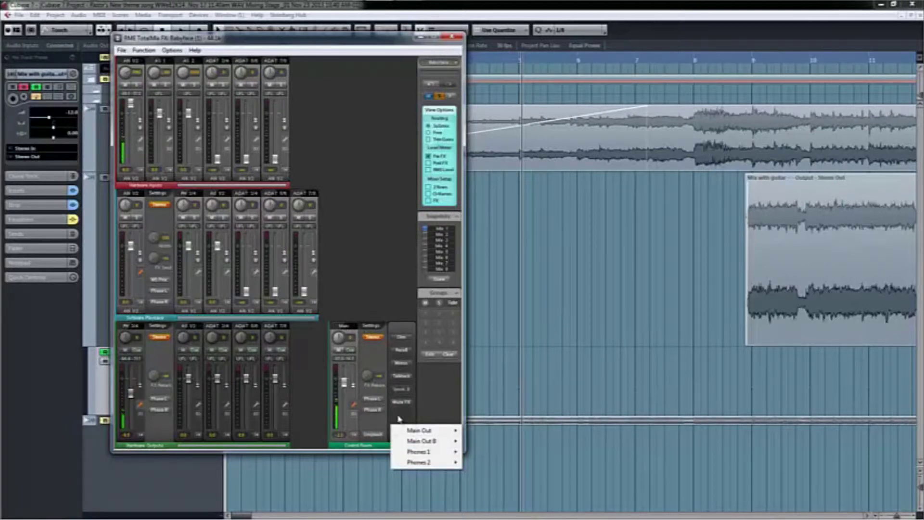
- Leave the Control Room assigned to Main Out and enable Loopback on the Main output
mouse_move(419, 434)
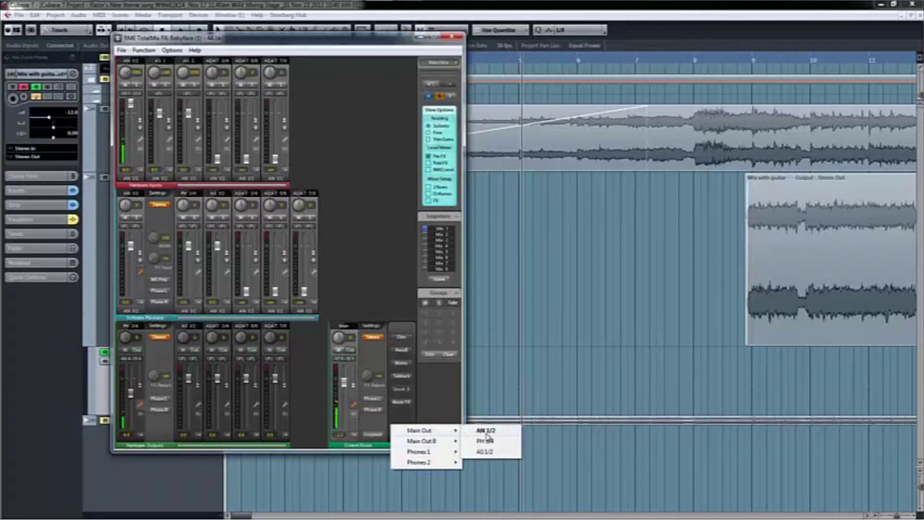
click(427, 417)
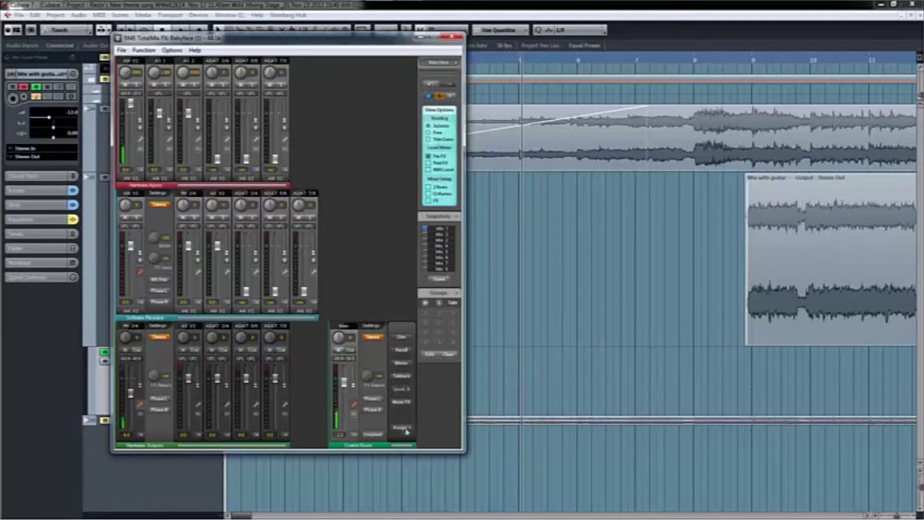
click(377, 438)
- Play the Cubase song from the project start, stop around bar 4, and switch back to TotalMix
click(551, 301)
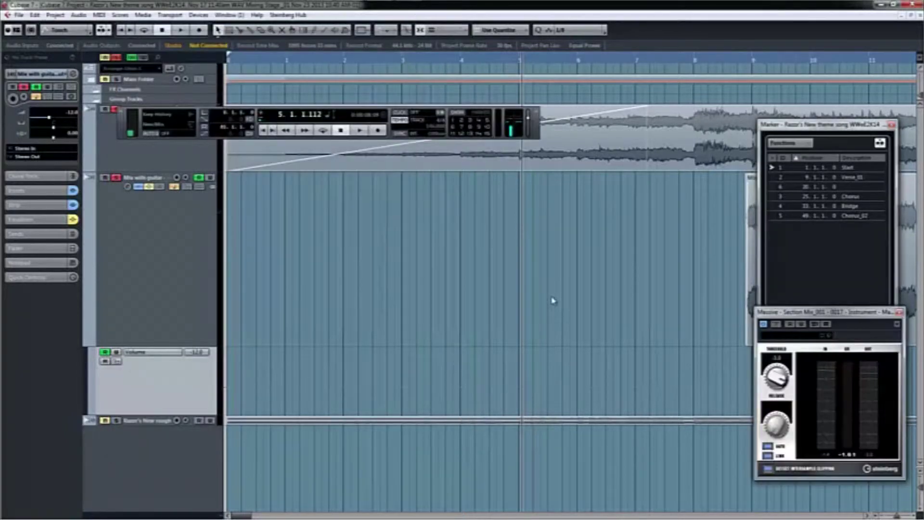
click(228, 63)
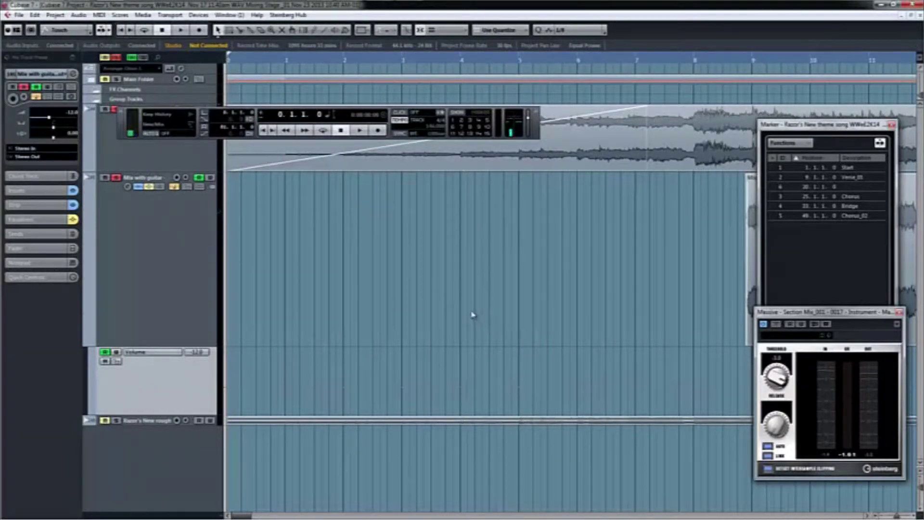
key(space)
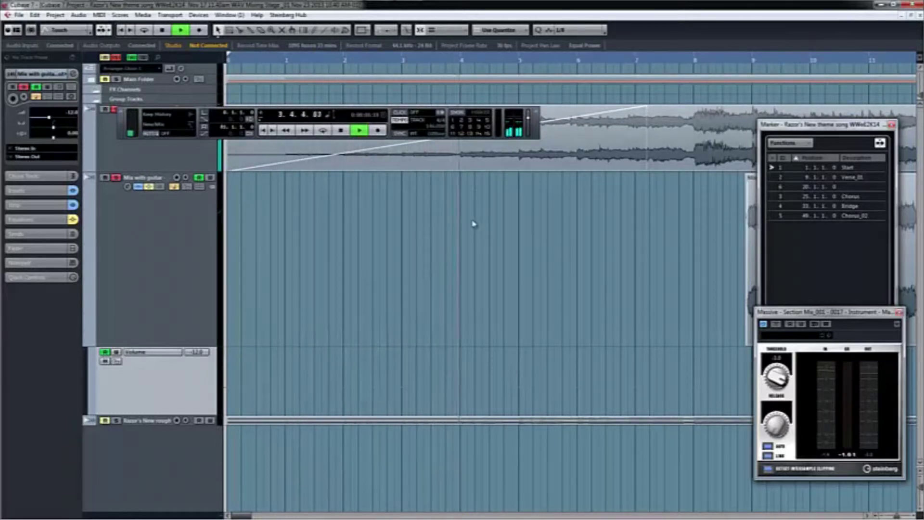
key(space)
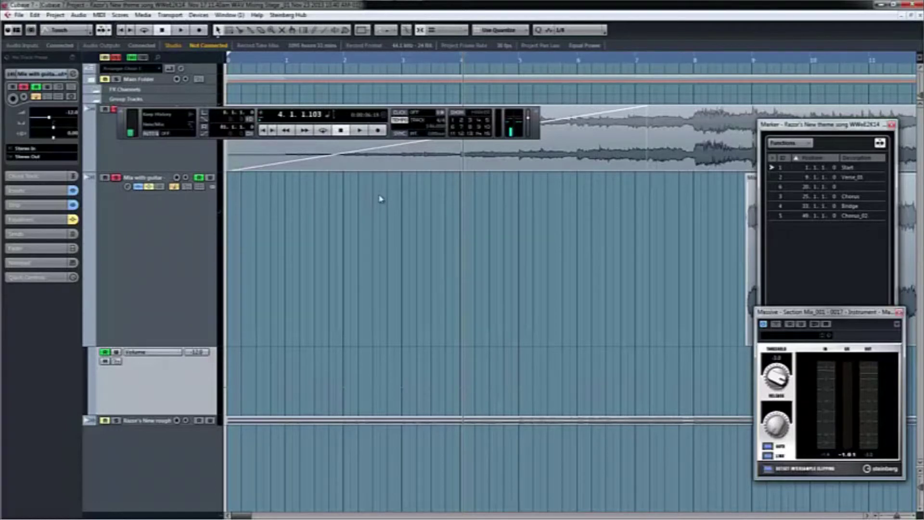
key(alt+Tab)
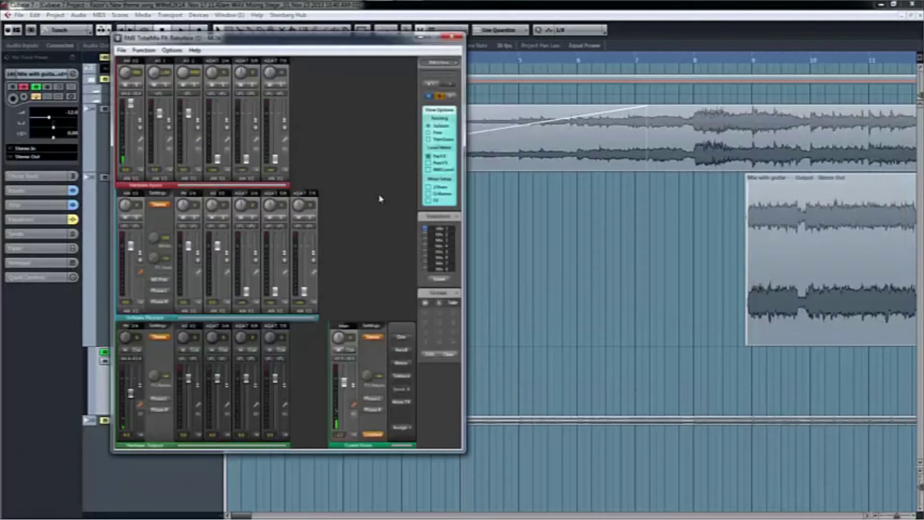
- Switch TotalMix to the Matrix view and move its window right, clear of the track list
click(149, 51)
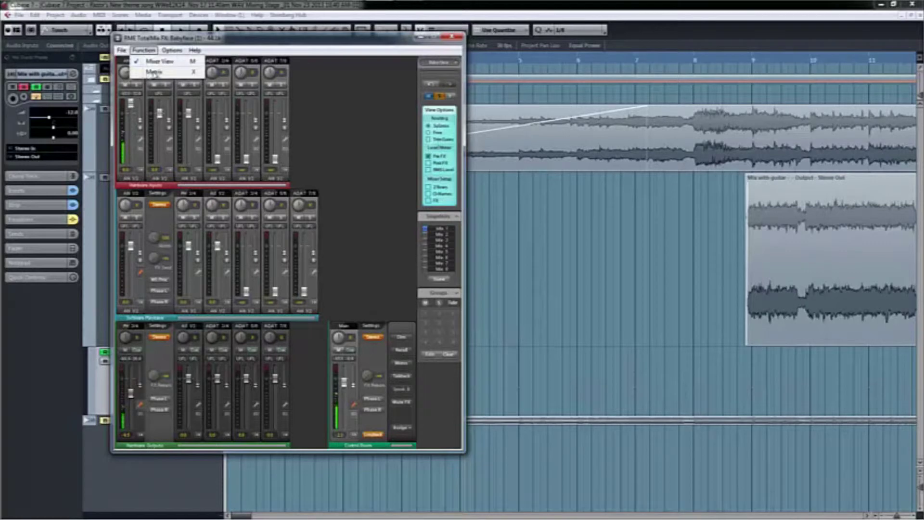
click(153, 73)
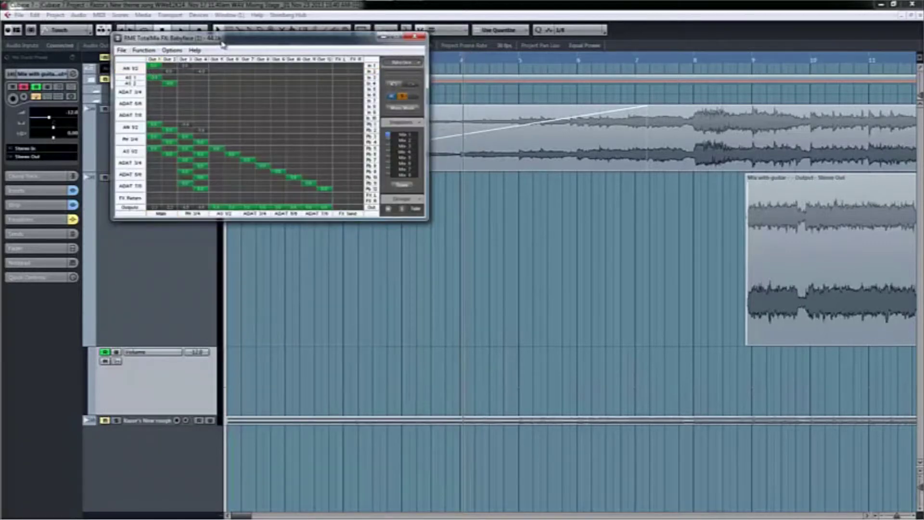
drag(220, 42, 307, 113)
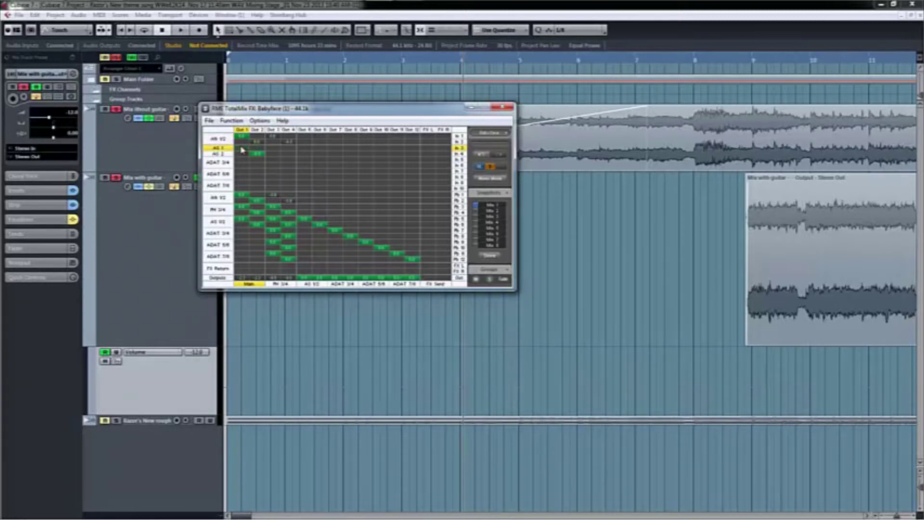
- In the matrix, route AS 1 to Out 1 and set the Out 1/2 output level to 0 dB
click(243, 150)
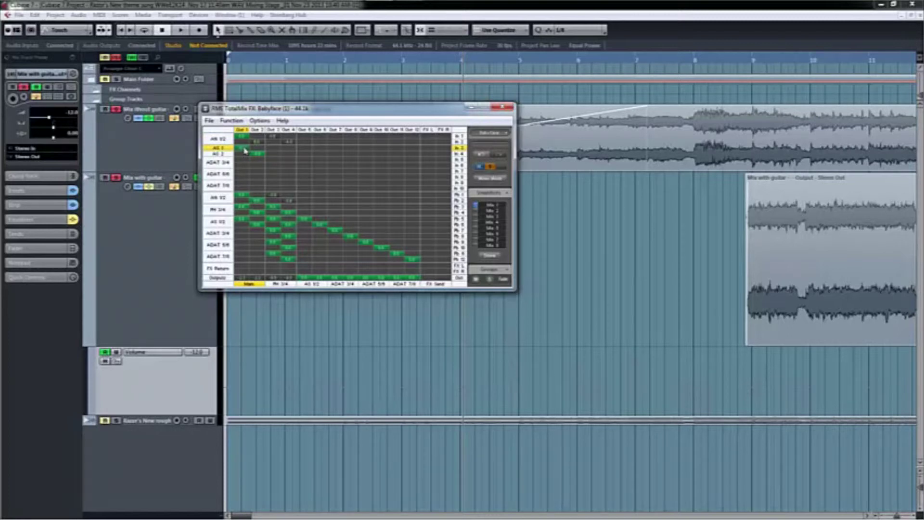
click(243, 277)
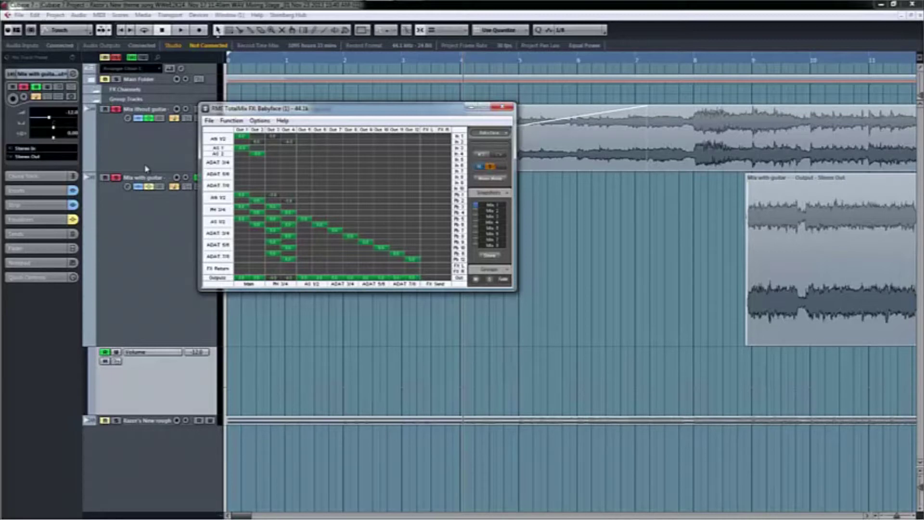
click(231, 120)
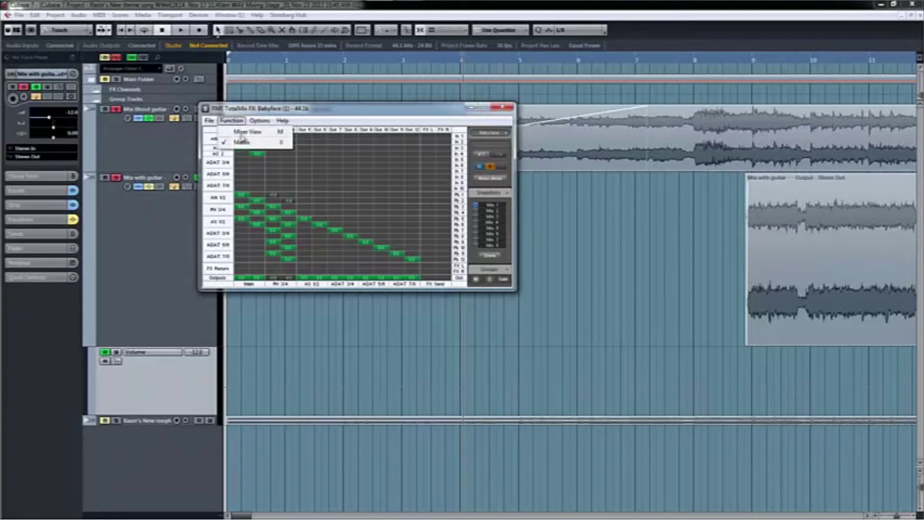
- Return TotalMix to the mixer view, raise the window, and toggle Cue between PH 3/4 and Main
click(245, 131)
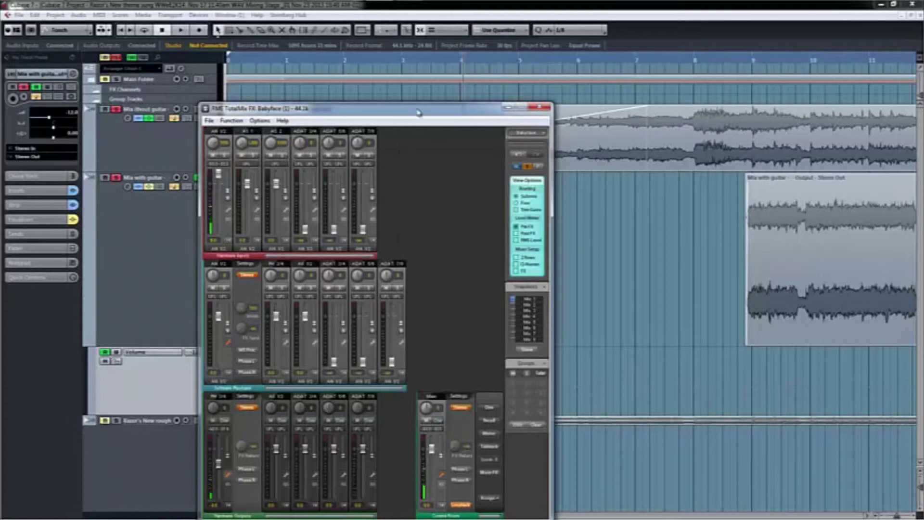
drag(417, 112, 423, 29)
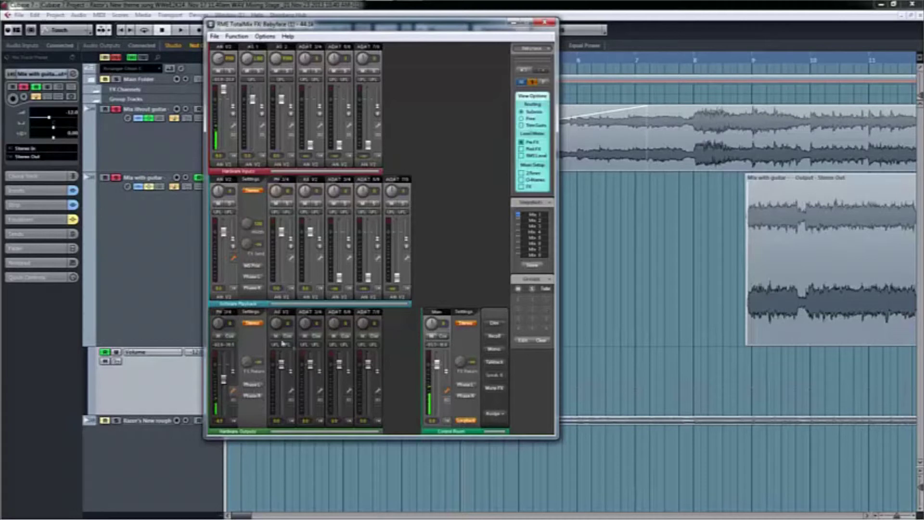
click(231, 337)
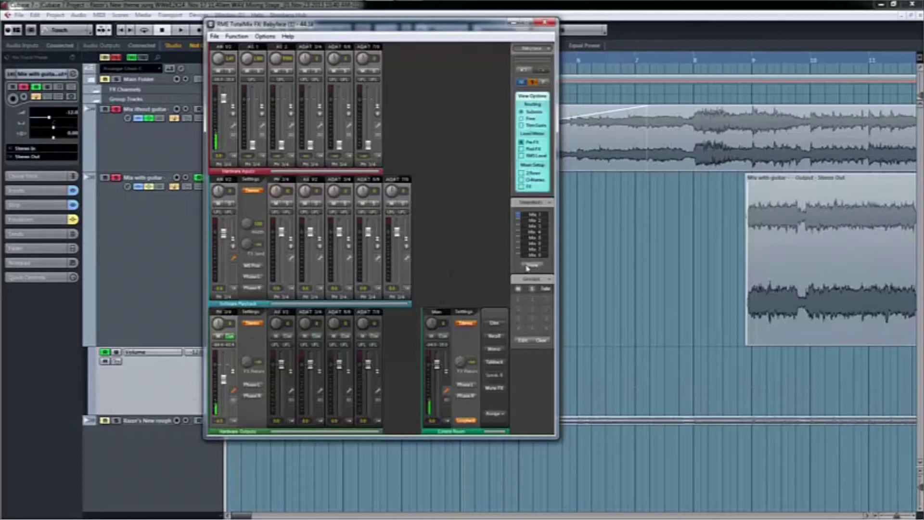
click(443, 337)
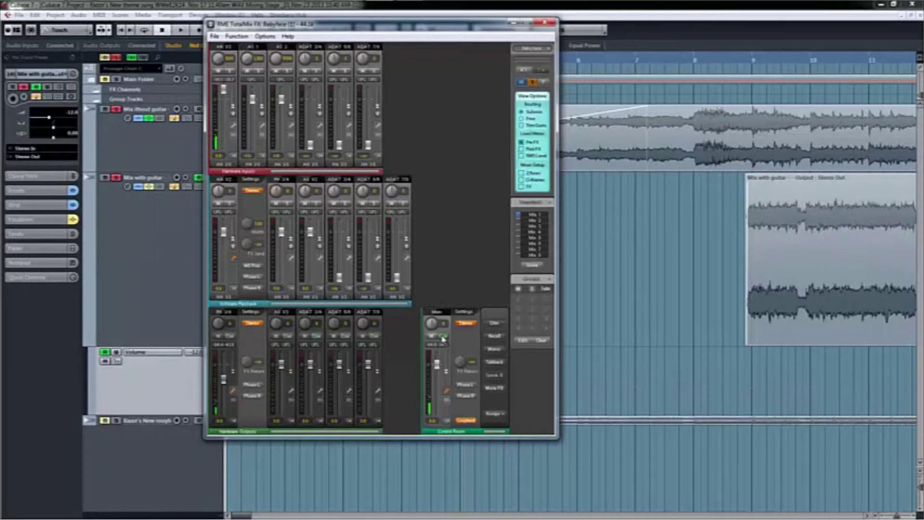
- Play the Cubase song from bar 1 while switching Cue from PH 3/4 back to Main
click(594, 313)
click(286, 62)
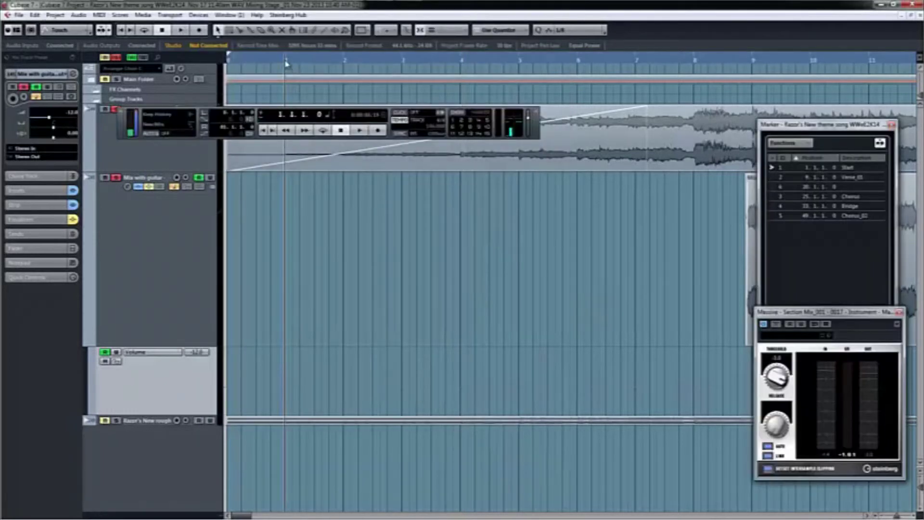
key(space)
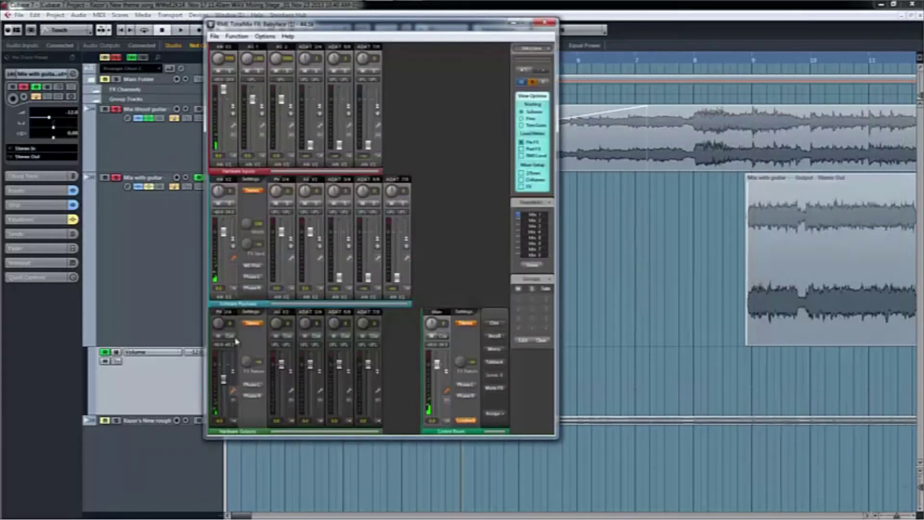
click(232, 337)
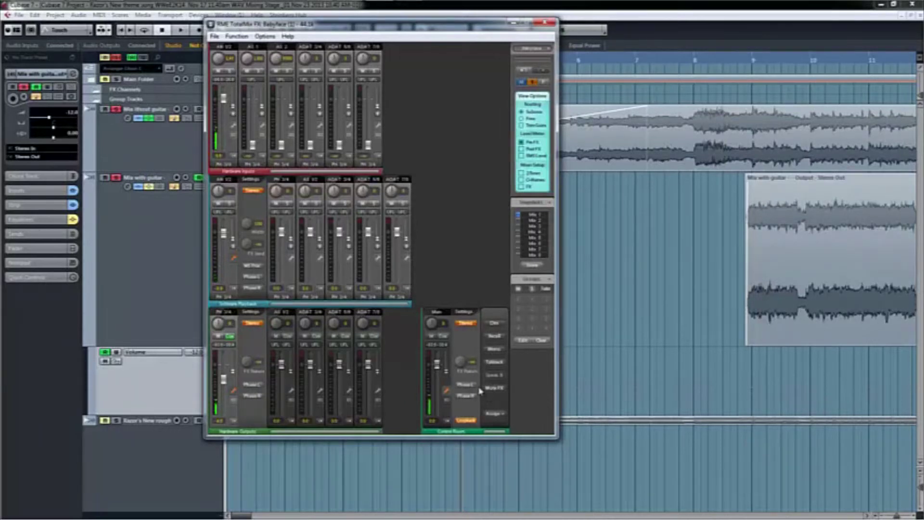
click(444, 336)
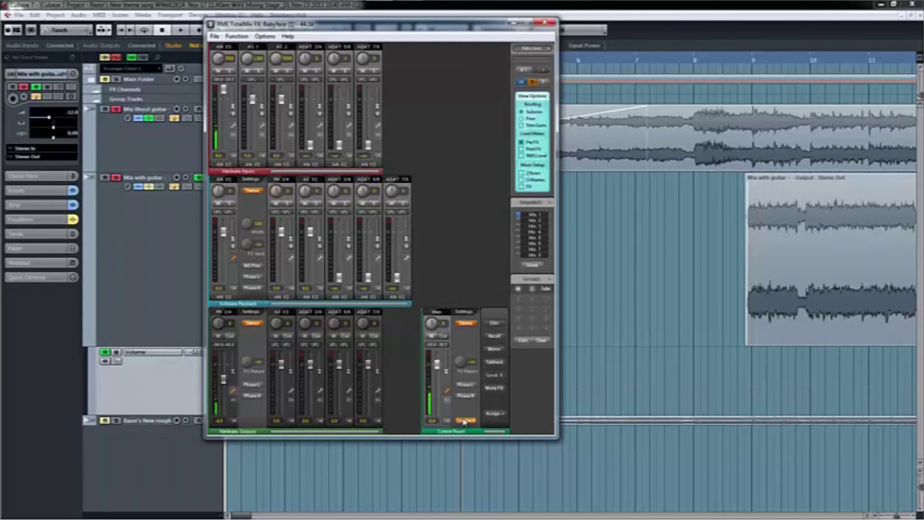
- Bring the Cubase song project with its marker list in front of TotalMix FX
click(119, 288)
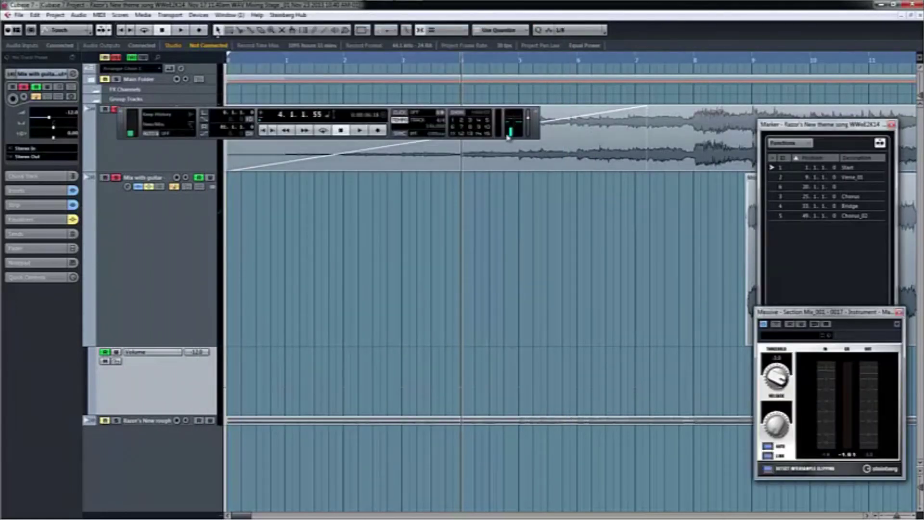